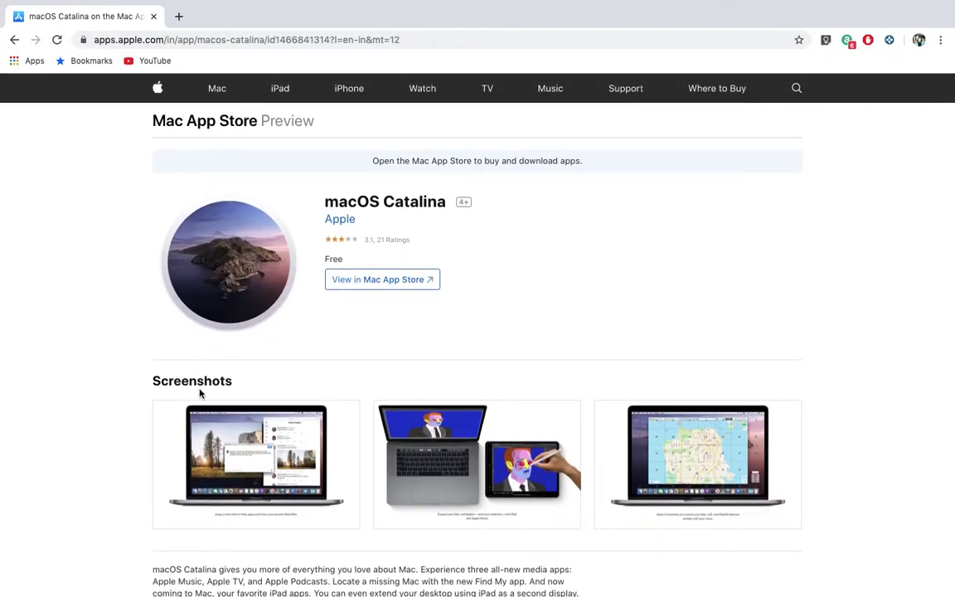
Step: Examine the macOS Catalina preview page, expanding the full What's New notes for version 10.15.2
scroll(199, 393, down, 2)
scroll(203, 375, up, 2)
scroll(233, 288, down, 6)
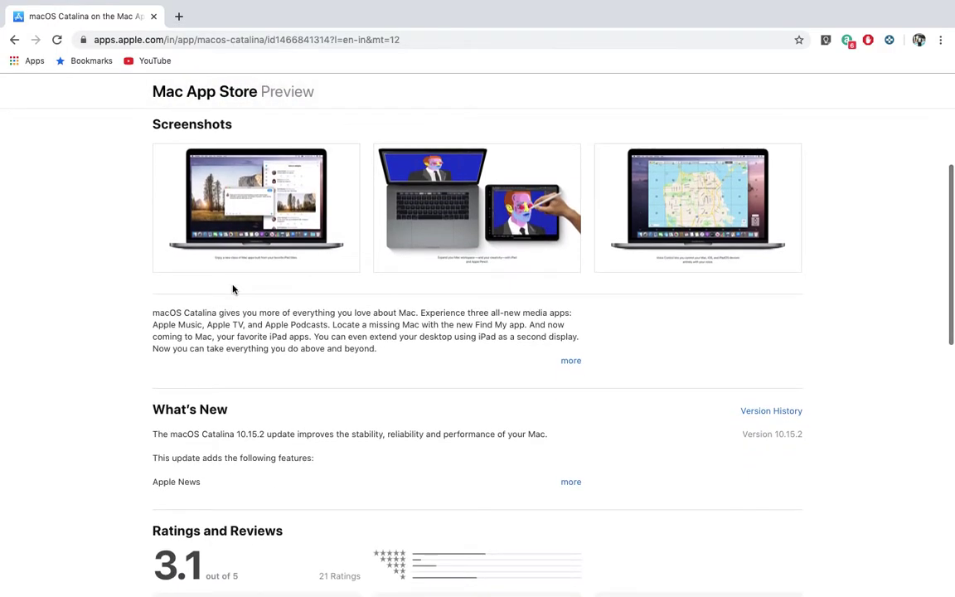
click(570, 482)
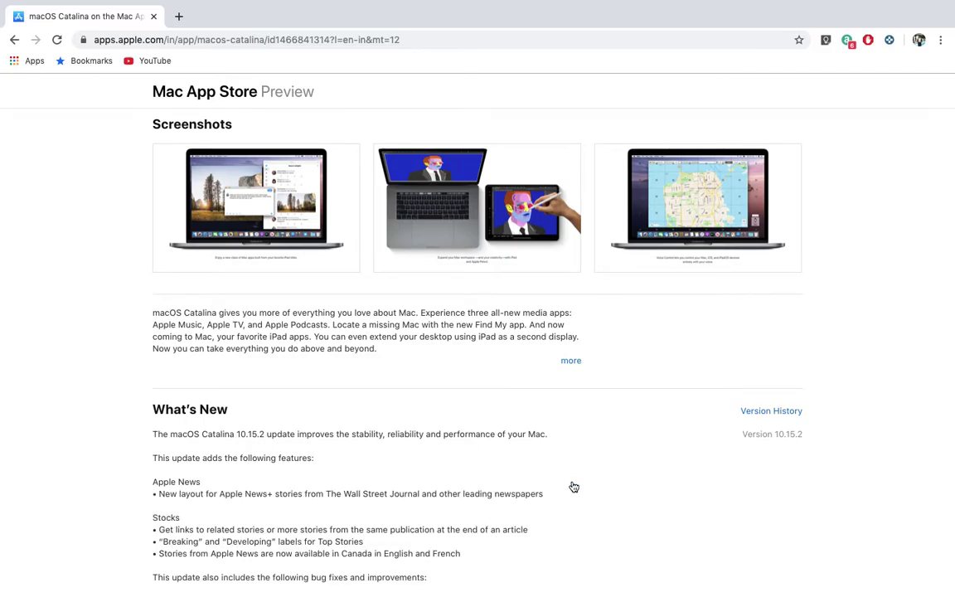
scroll(572, 486, down, 5)
scroll(572, 486, down, 2)
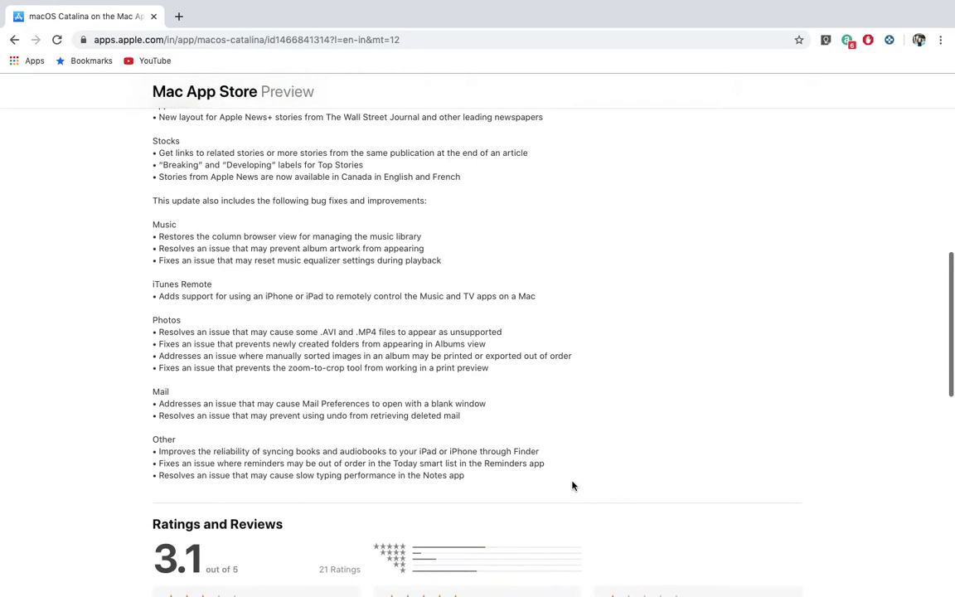
scroll(572, 486, down, 15)
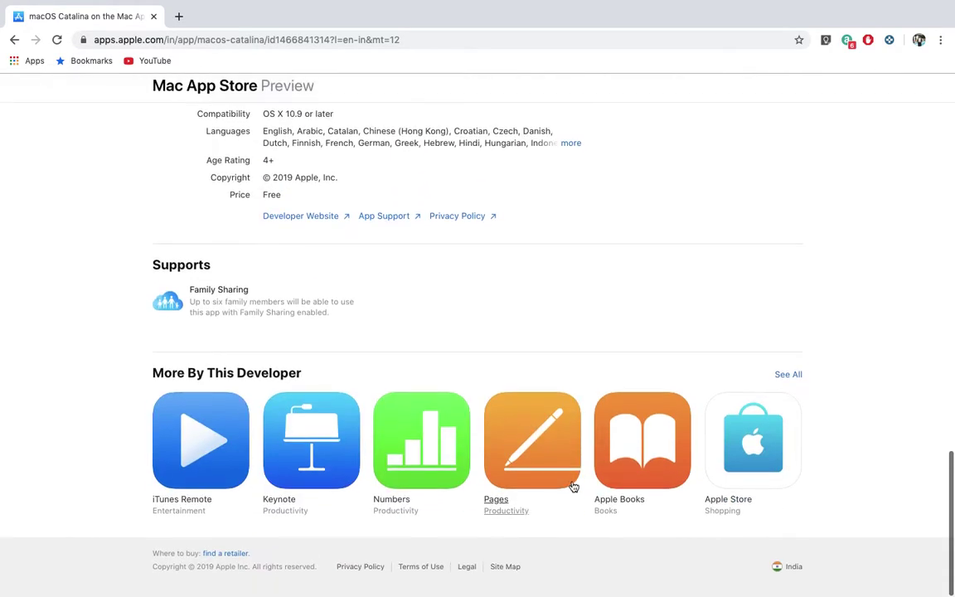
scroll(572, 486, up, 20)
scroll(572, 486, down, 2)
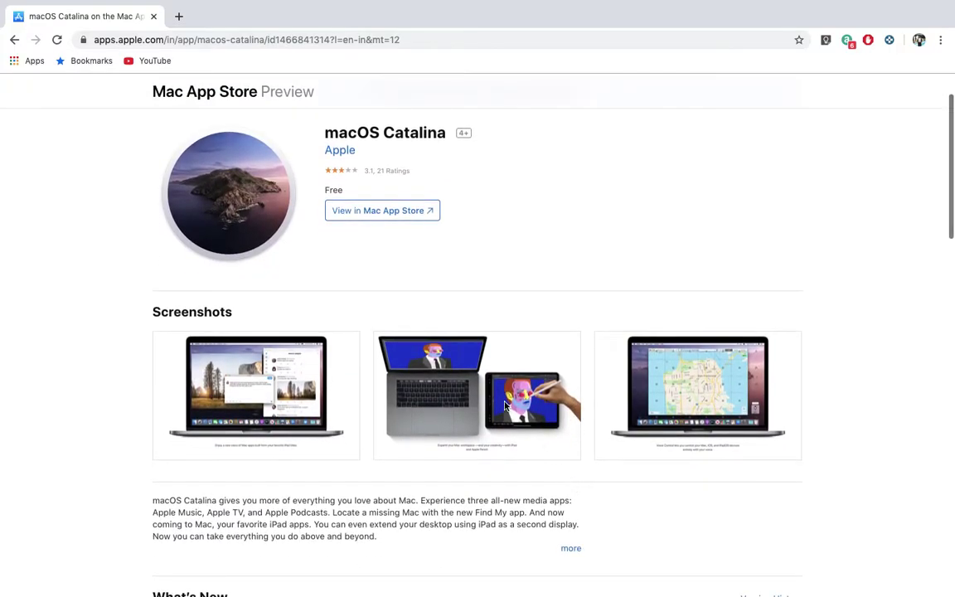
Step: Read the macOS Catalina release notes, ratings and reviews, and the size and compatibility information
scroll(502, 482, down, 5)
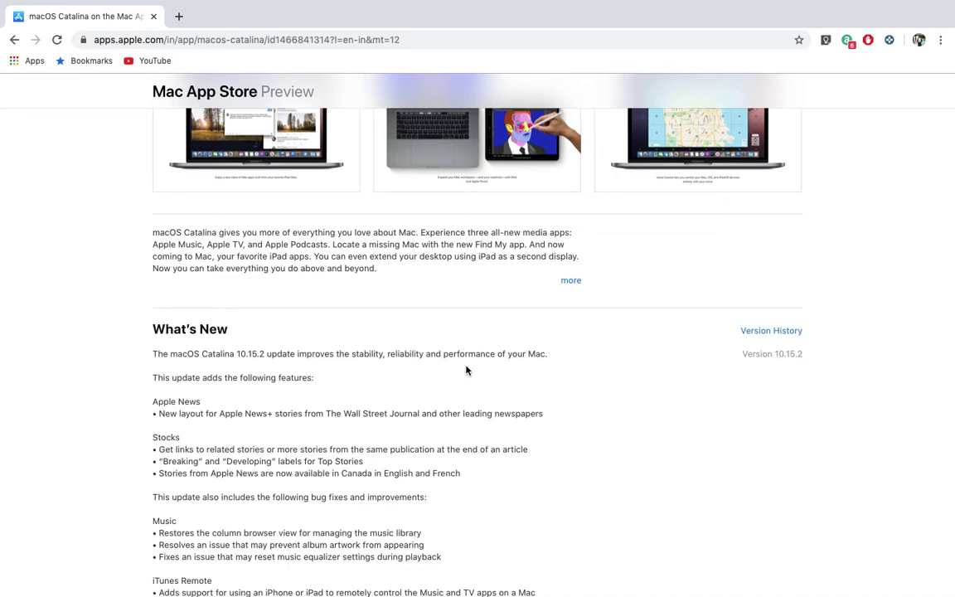
scroll(313, 465, down, 2)
scroll(312, 464, down, 1)
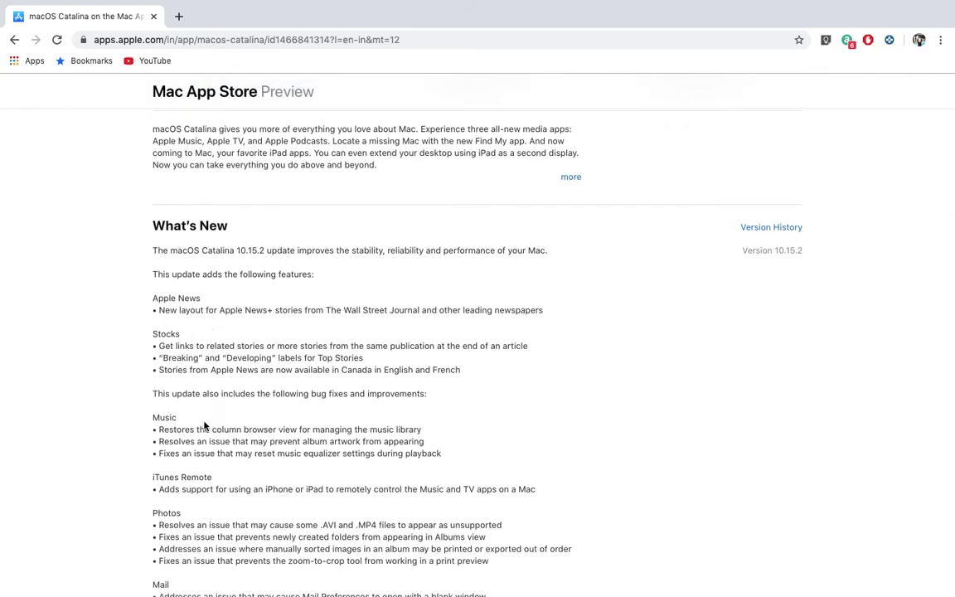
scroll(207, 439, down, 8)
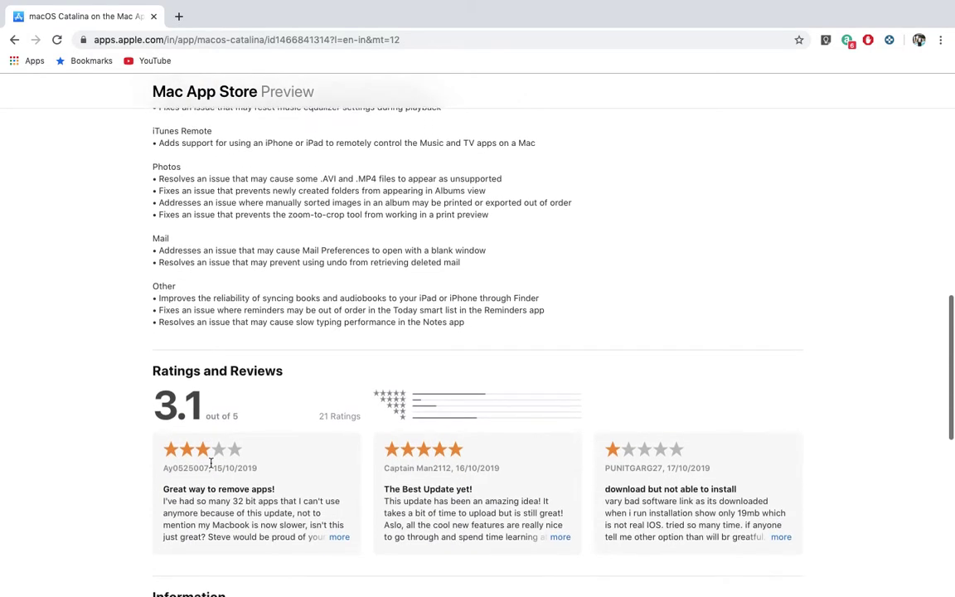
scroll(210, 465, down, 5)
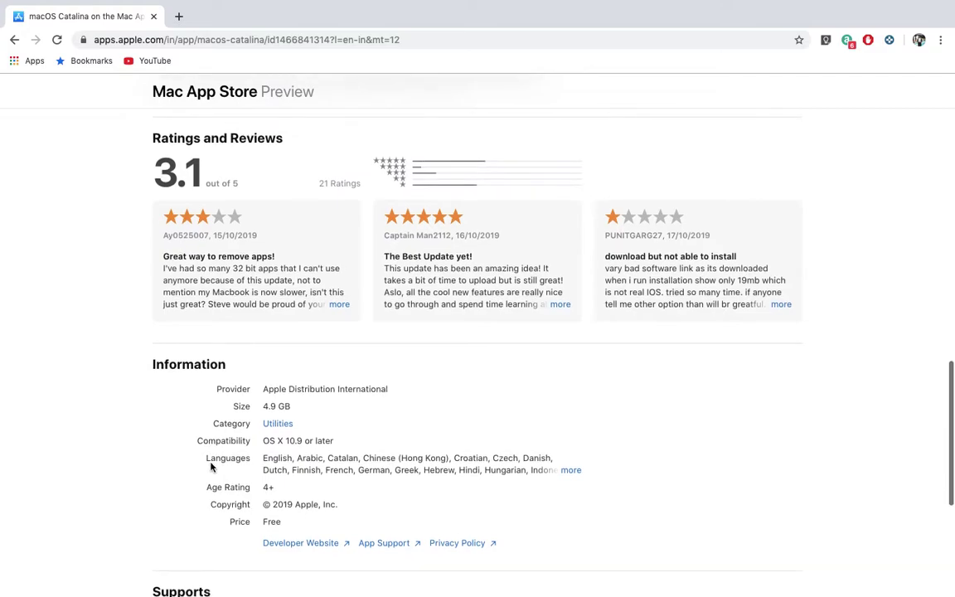
scroll(211, 467, down, 2)
scroll(210, 467, up, 15)
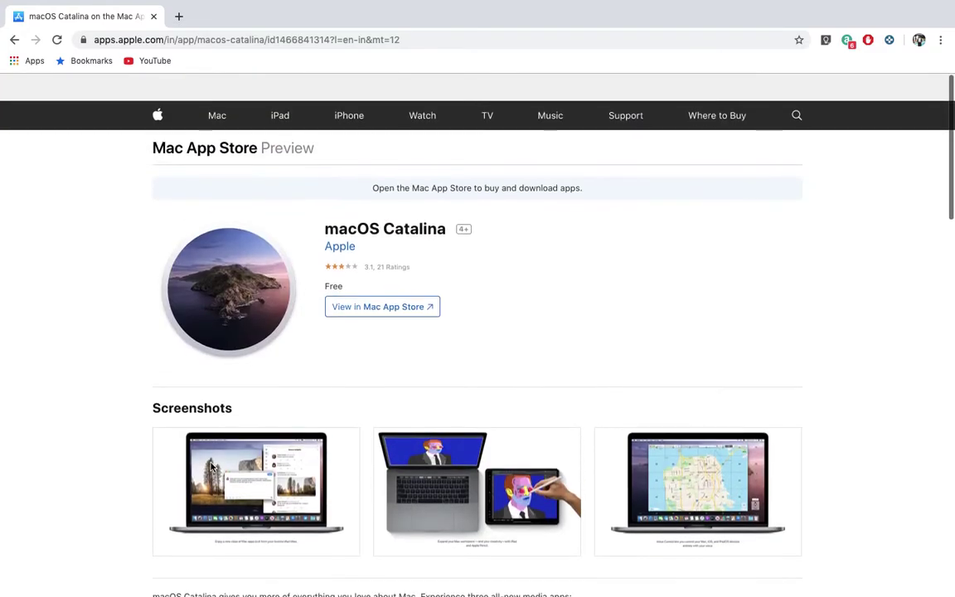
Step: Launch the macOS Catalina listing in the Mac App Store from its web preview, allowing the browser to open App Store
click(384, 281)
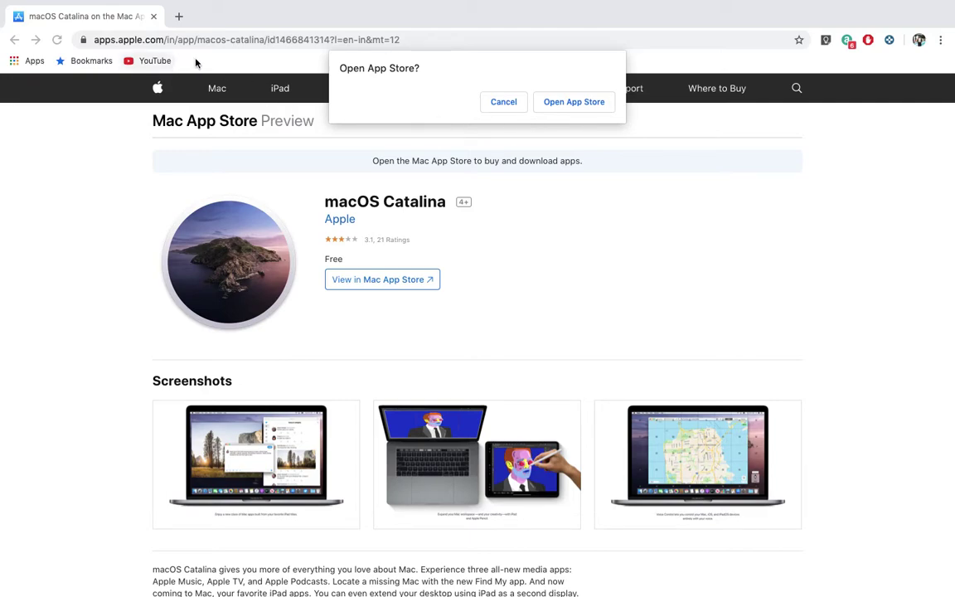
click(14, 41)
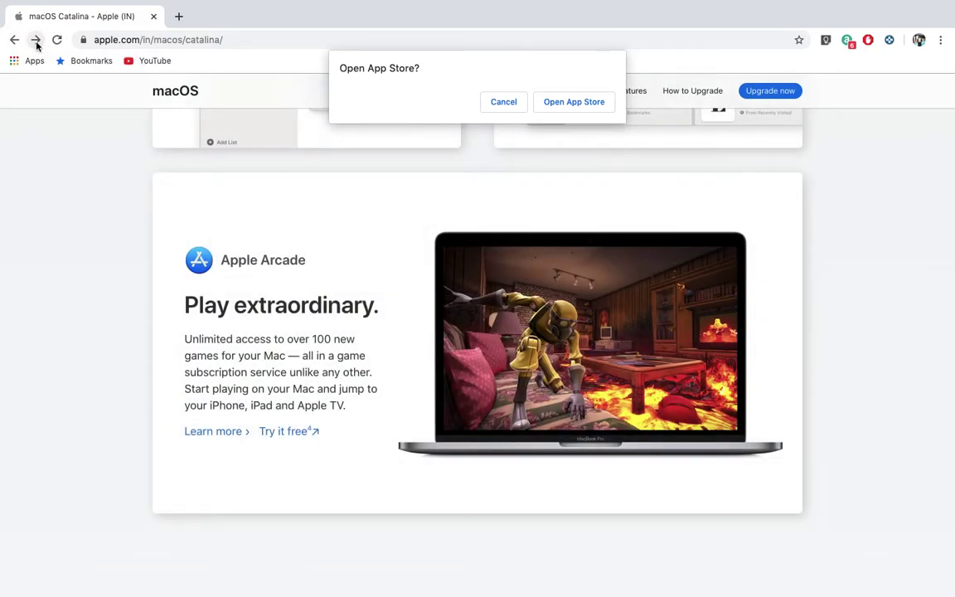
click(36, 42)
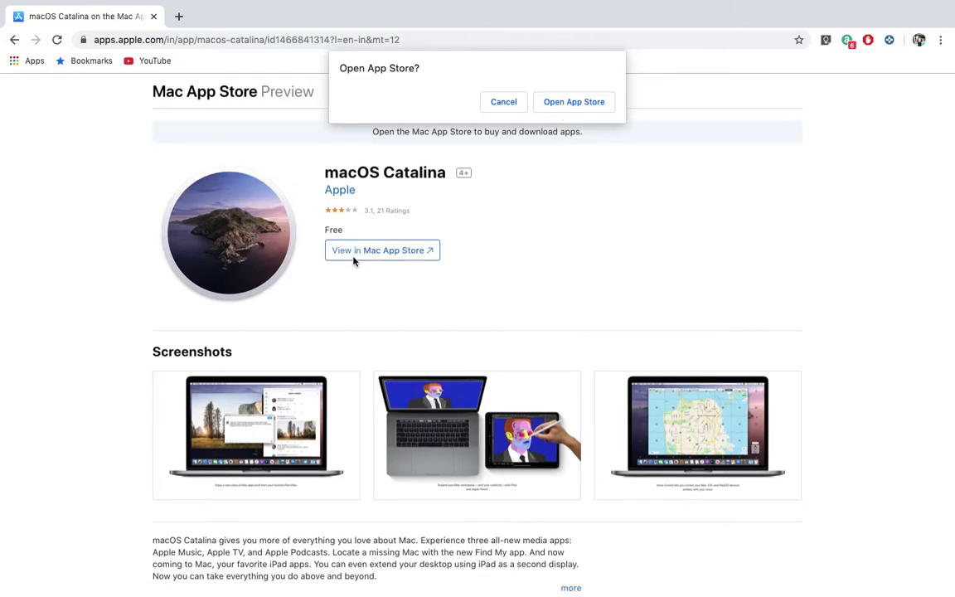
click(560, 108)
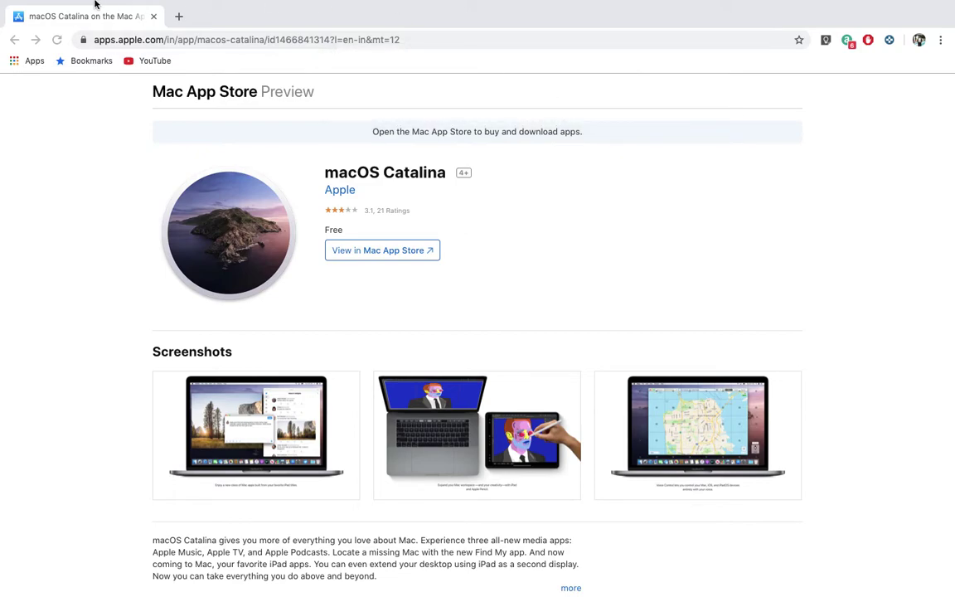
mouse_move(617, 4)
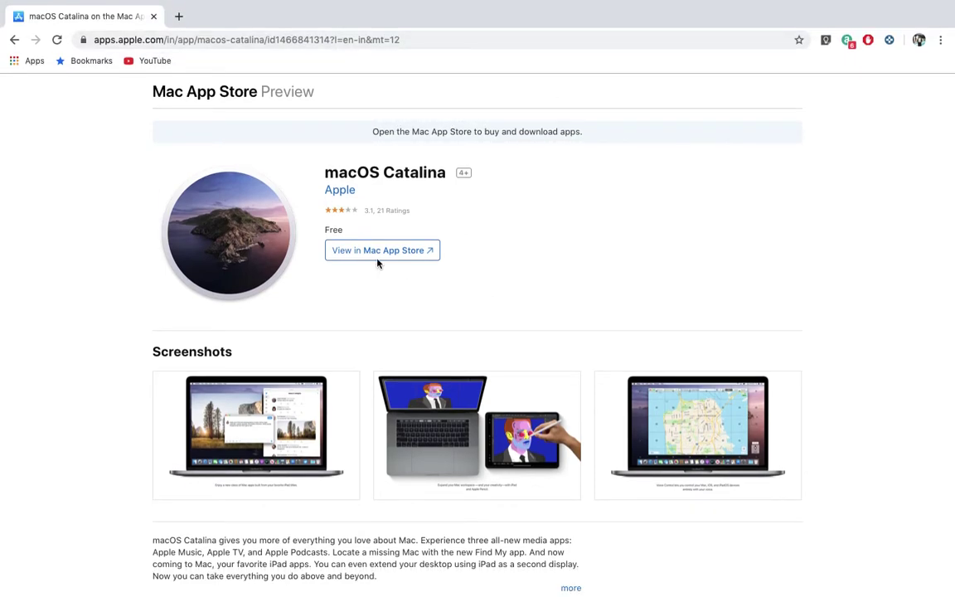
click(378, 260)
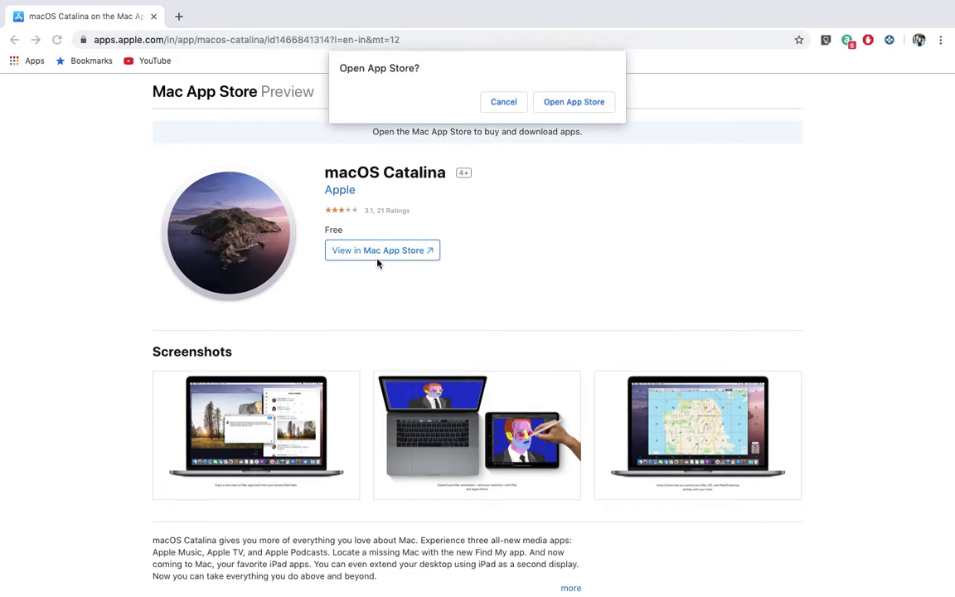
click(564, 102)
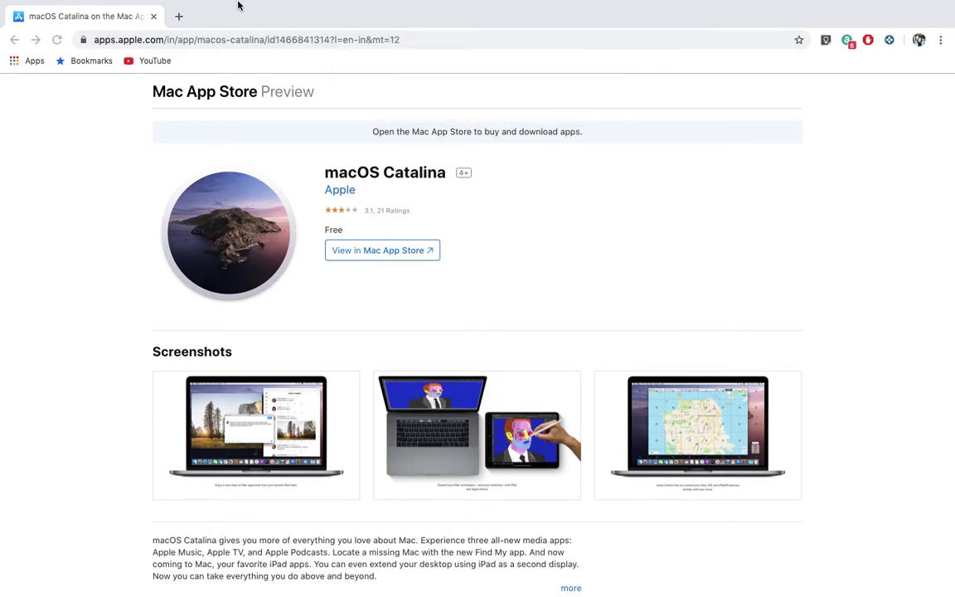
Step: Take the browser out of full screen and switch to the App Store window
mouse_move(238, 2)
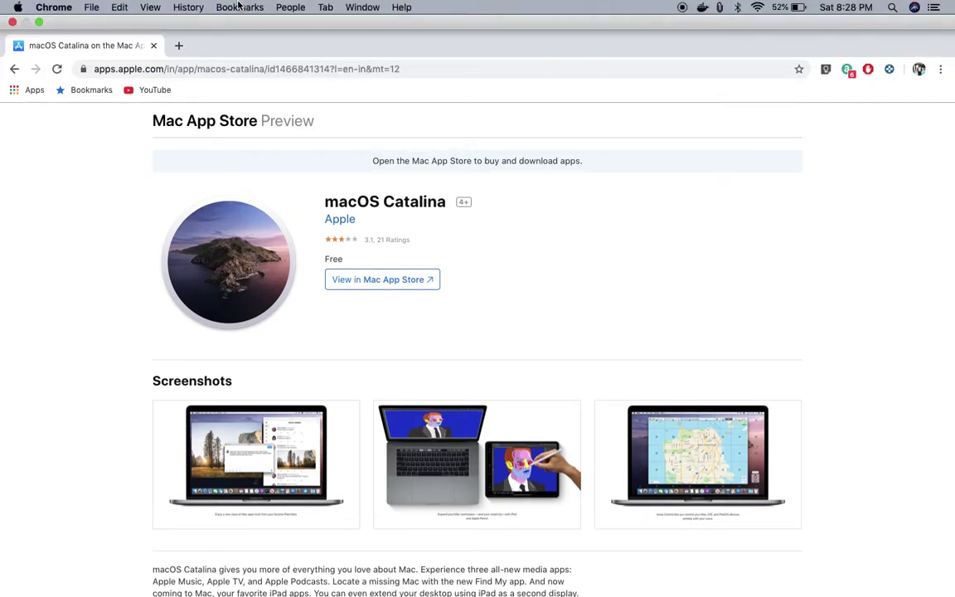
click(39, 23)
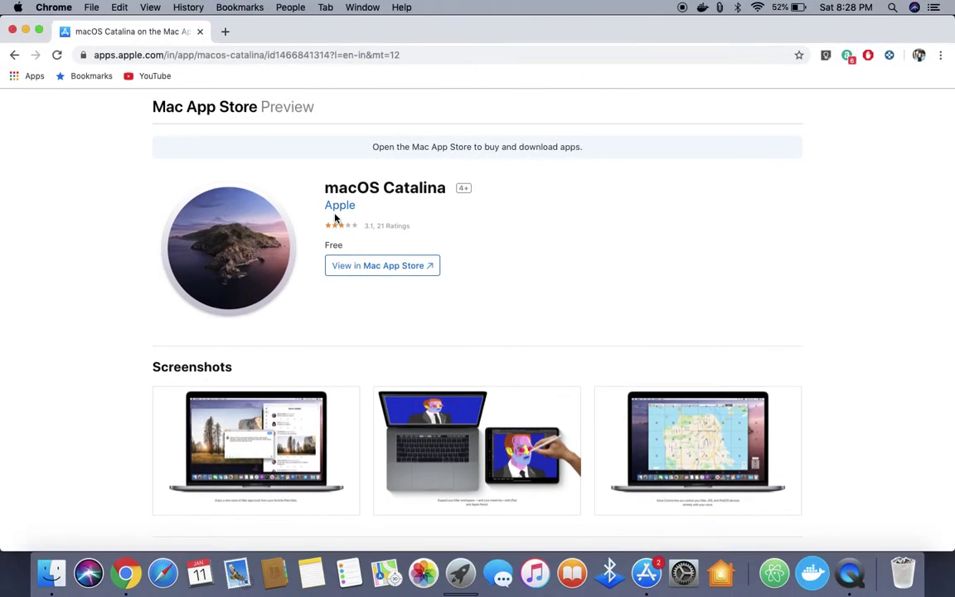
click(663, 584)
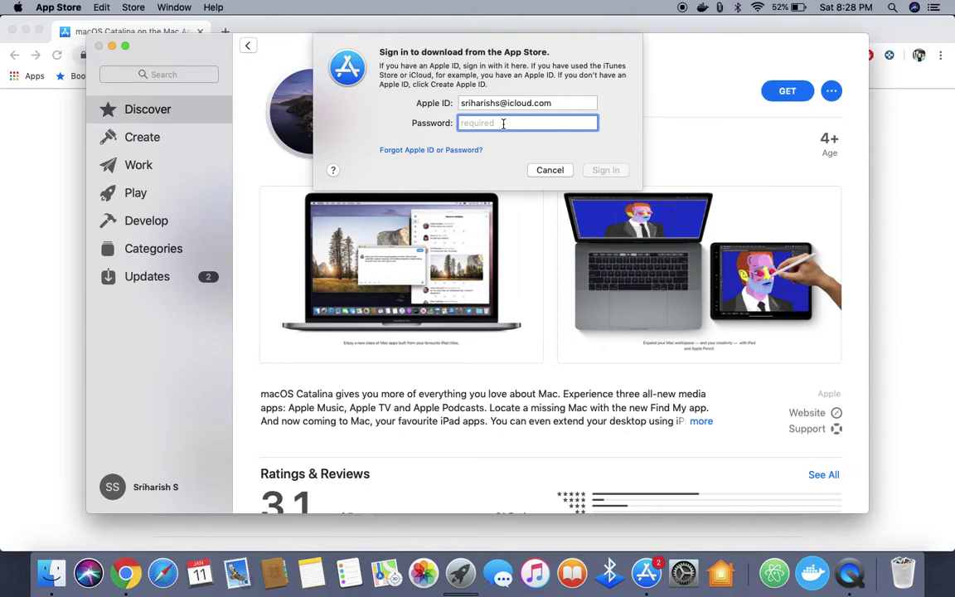
Step: Enter the Apple ID password and sign in to download from the App Store
text(******)
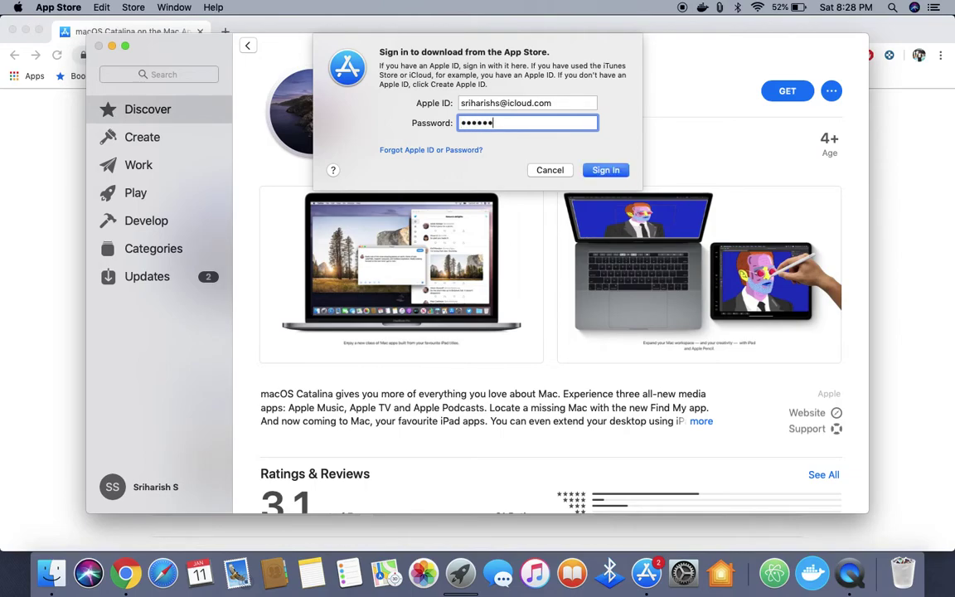
text(****)
key(Return)
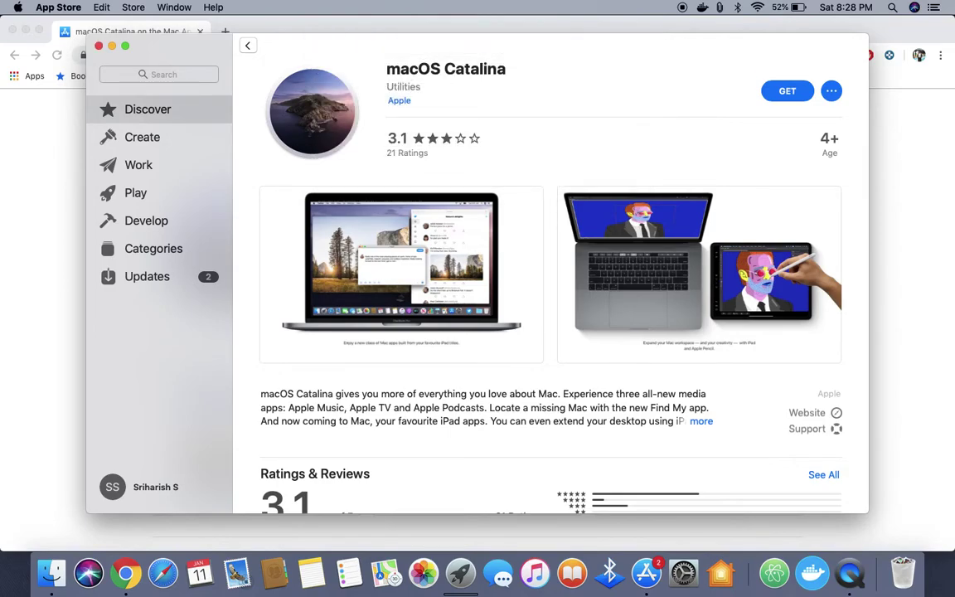
Step: Request the macOS Catalina download from its App Store listing and dismiss the alert in Software Update
scroll(641, 376, down, 15)
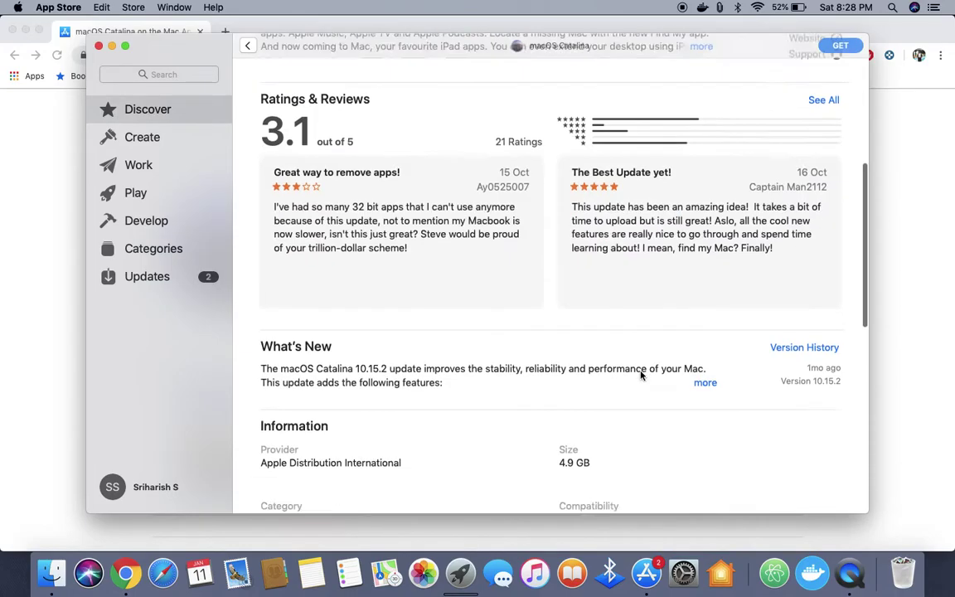
scroll(641, 376, up, 3)
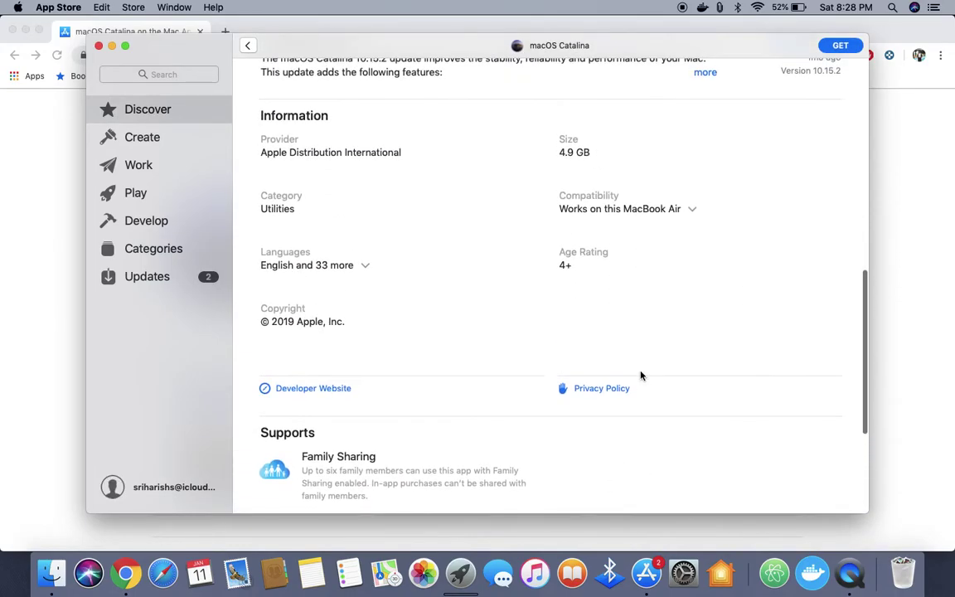
scroll(639, 375, up, 12)
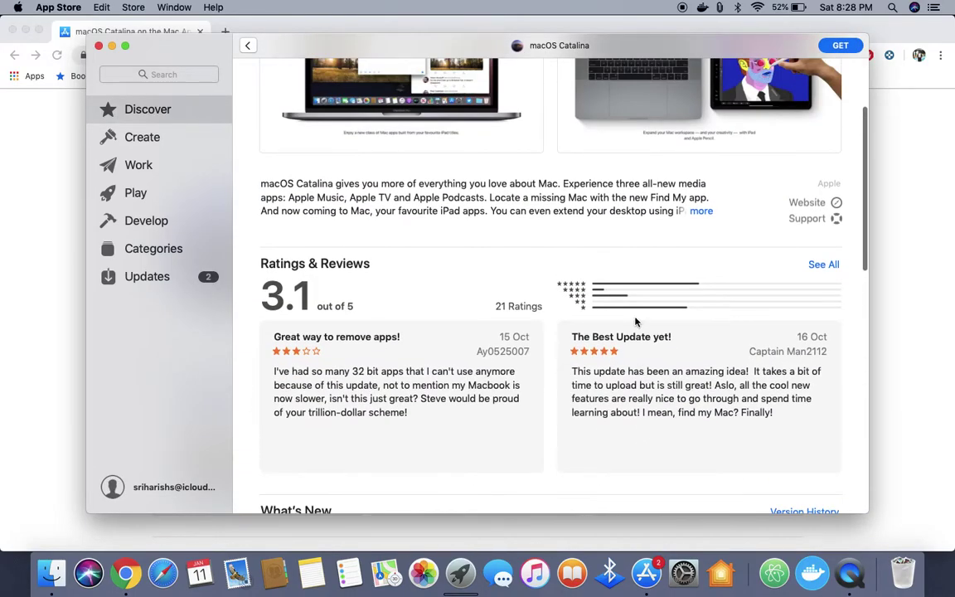
scroll(636, 321, down, 7)
scroll(636, 322, down, 4)
scroll(635, 322, up, 6)
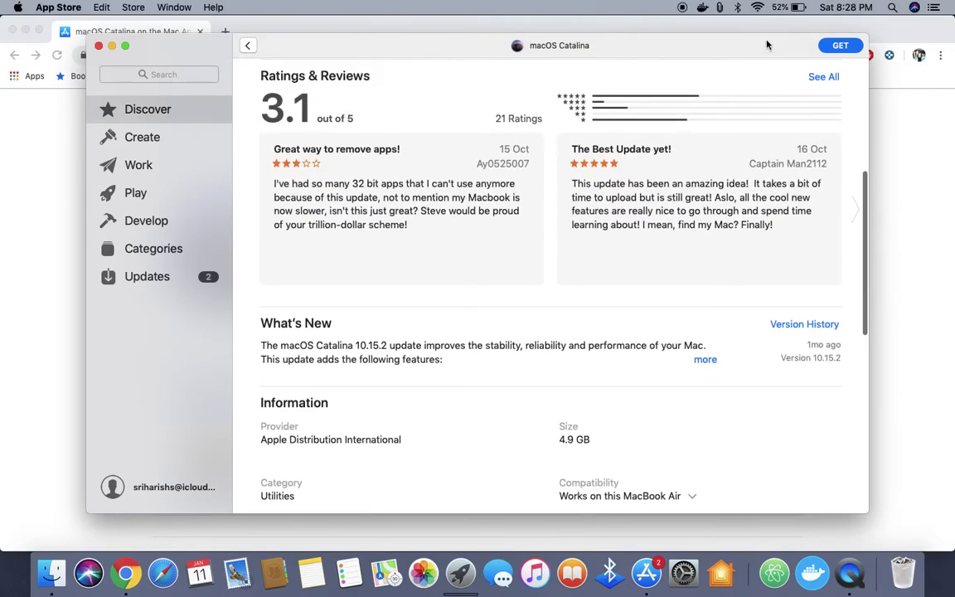
click(840, 47)
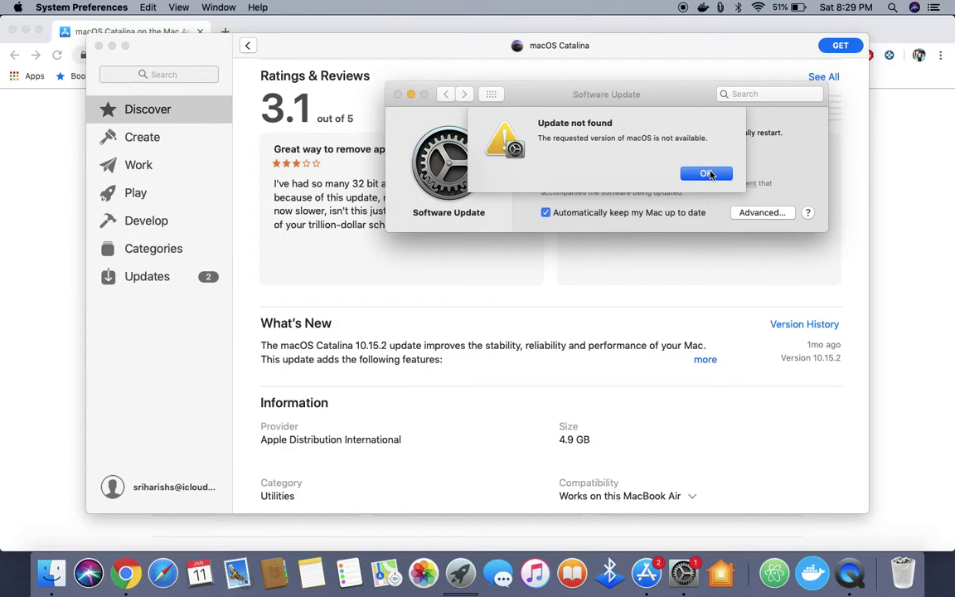
click(707, 174)
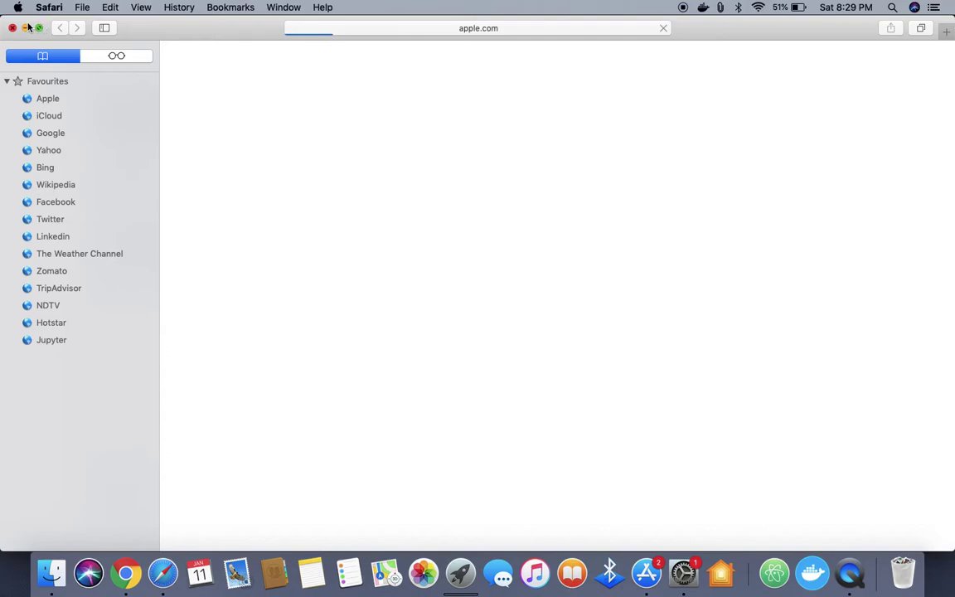
Step: Minimize the Safari window and start the macOS Catalina 10.15.2 upgrade in Software Update
click(26, 28)
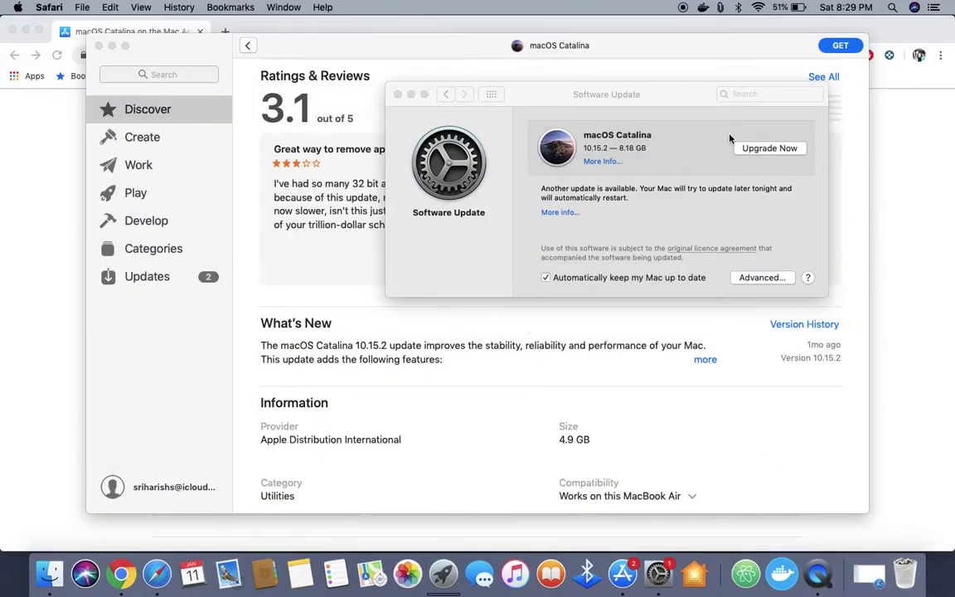
click(784, 150)
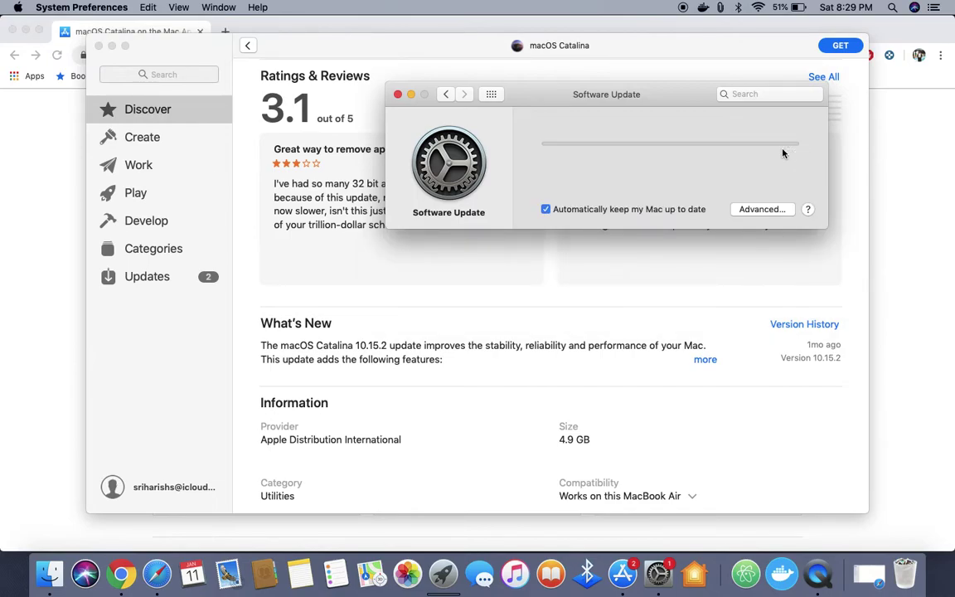